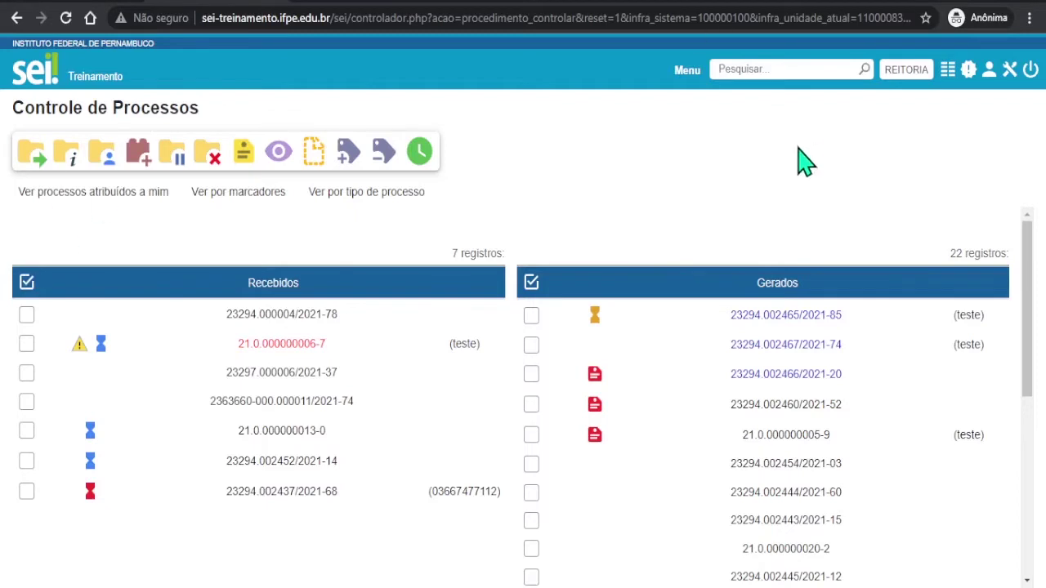
Open the list of signature blocks (Blocos de Assinatura)
{"action": "left_click", "coordinate": [680, 72]}
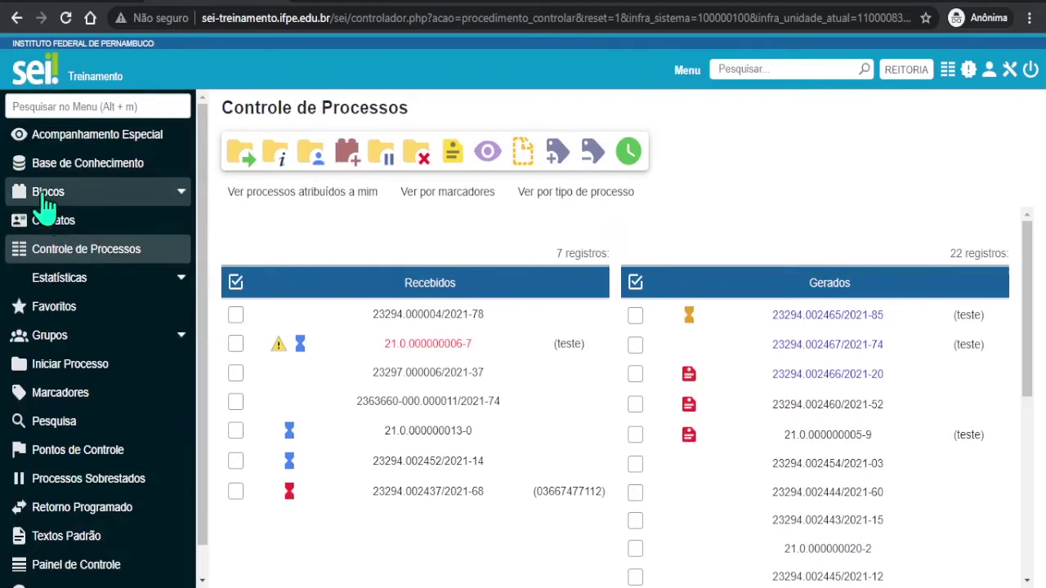
{"action": "left_click", "coordinate": [180, 195]}
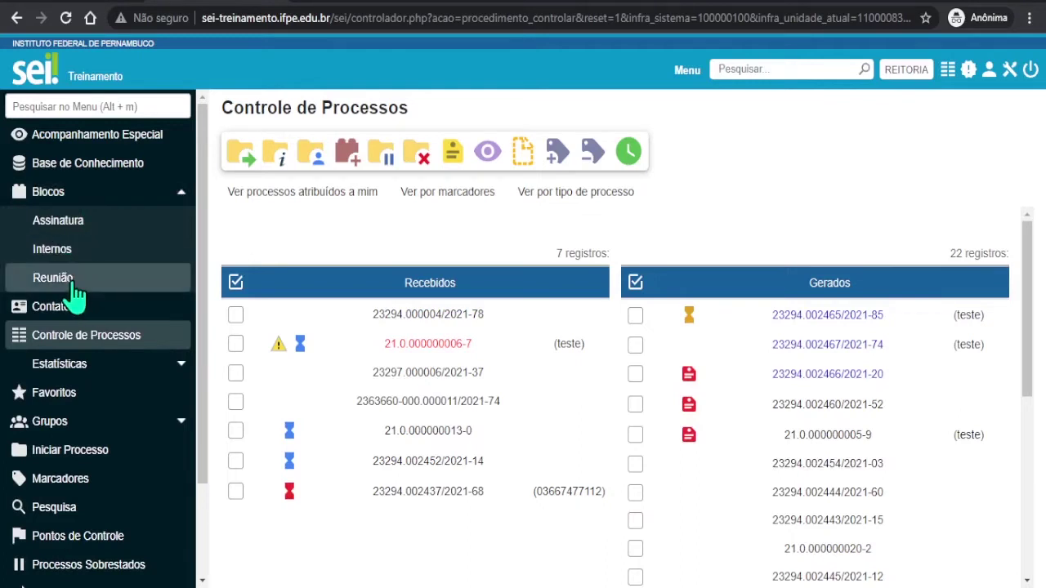
{"action": "left_click", "coordinate": [58, 221]}
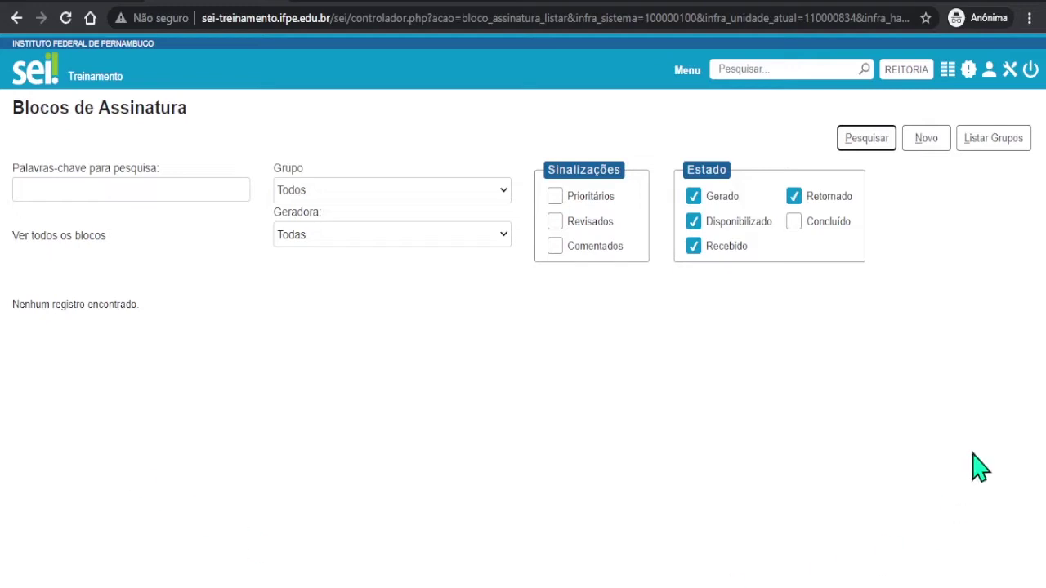
Show all signature blocks instead of only the assigned ones and look through the list
{"action": "left_click", "coordinate": [96, 237]}
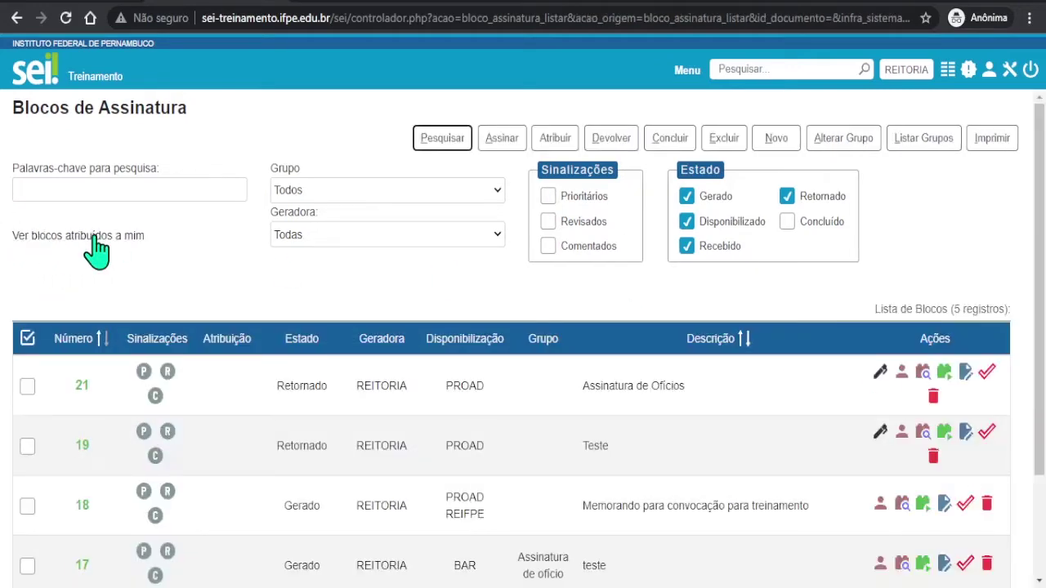
{"action": "scroll", "coordinate": [96, 252], "scroll_direction": "down", "scroll_amount": 2}
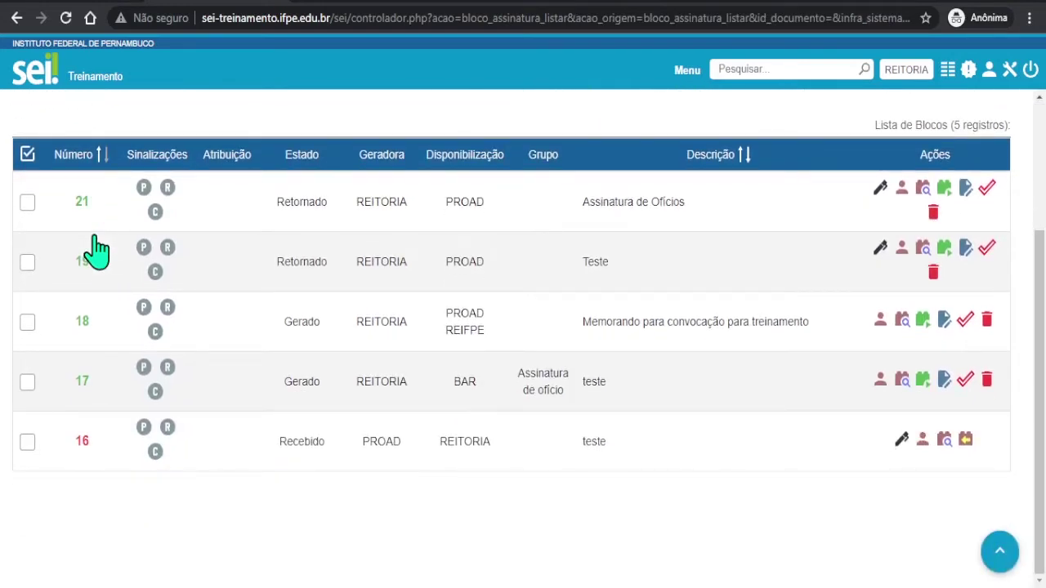
{"action": "scroll", "coordinate": [96, 252], "scroll_direction": "up", "scroll_amount": 2}
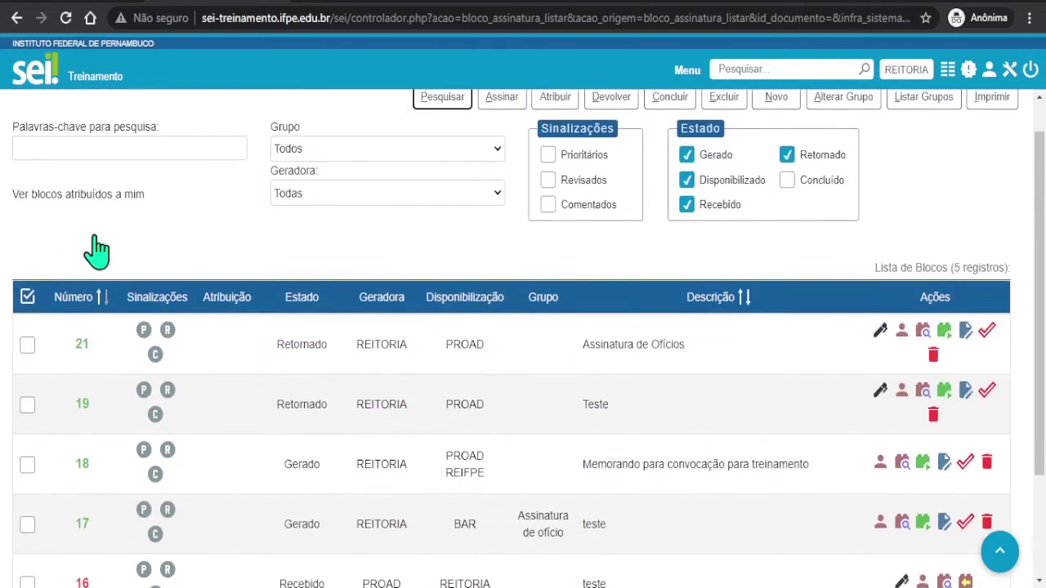
Restrict the list to the blocks assigned to the current user and return it to all signature blocks
{"action": "left_click", "coordinate": [117, 197]}
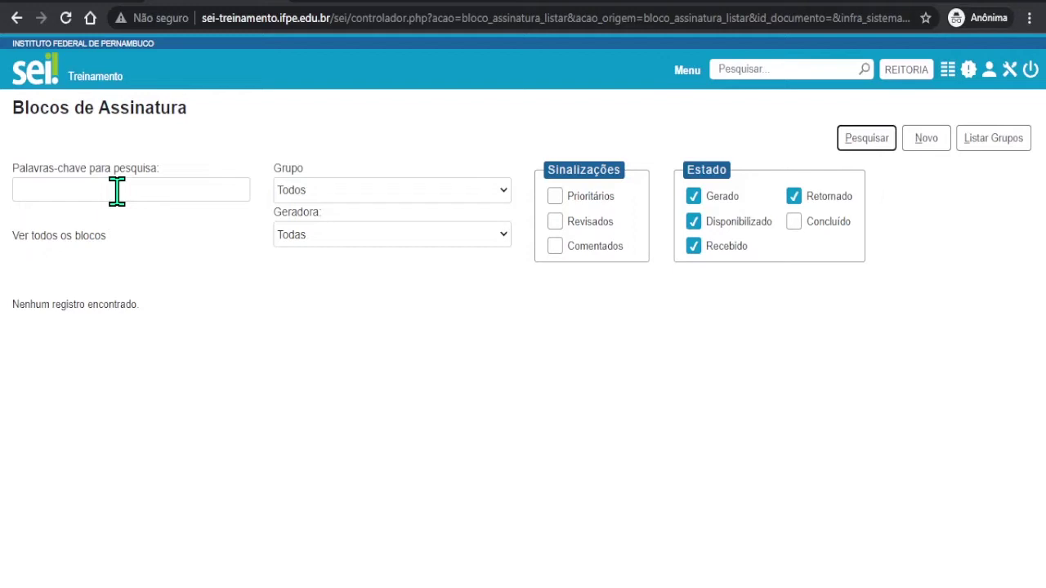
{"action": "left_click", "coordinate": [52, 244]}
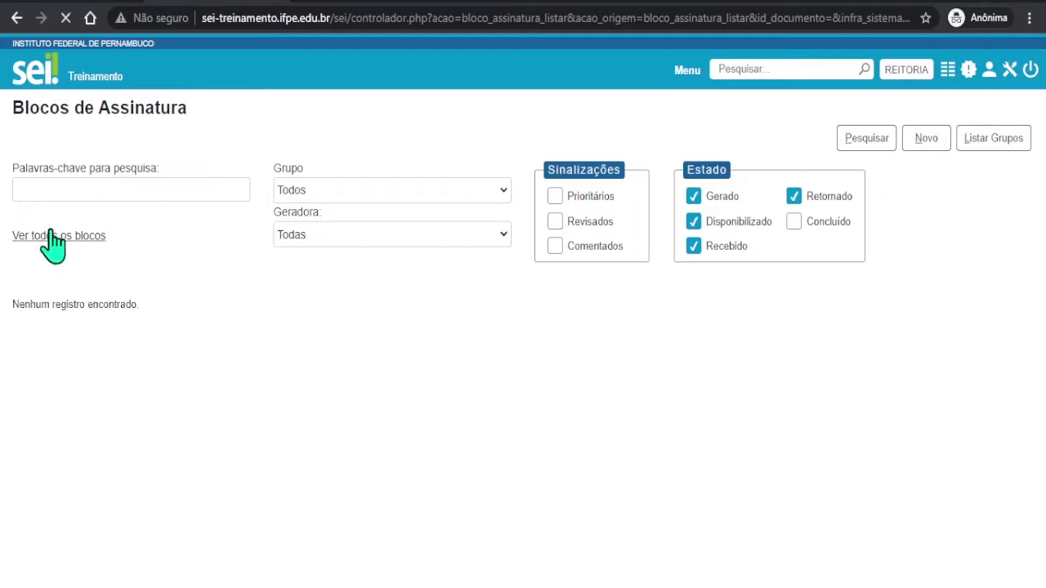
{"action": "scroll", "coordinate": [53, 244], "scroll_direction": "down", "scroll_amount": 3}
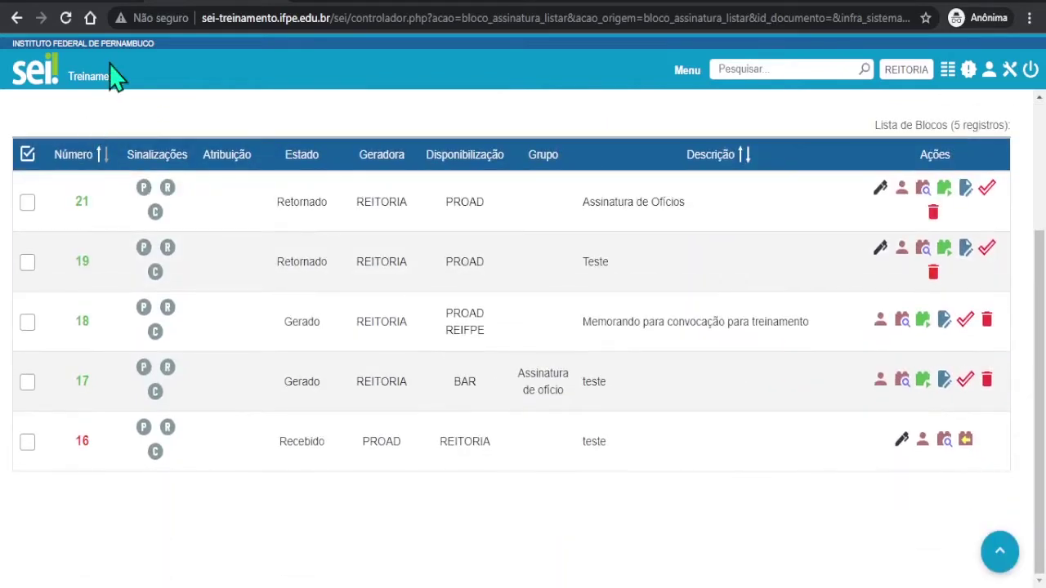
{"action": "scroll", "coordinate": [246, 156], "scroll_direction": "up", "scroll_amount": 3}
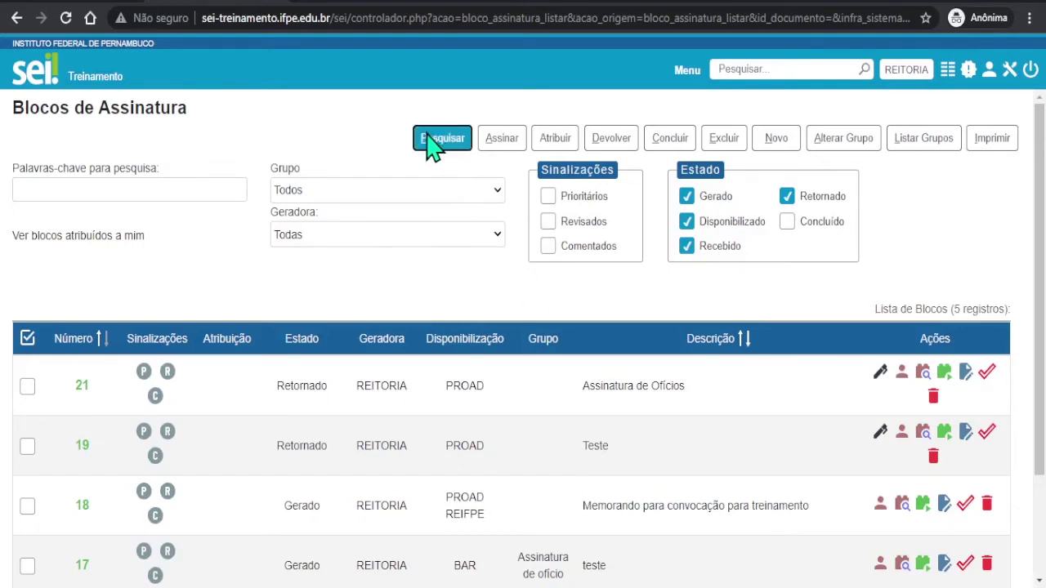
Select signature block 21 in the list and clear its selection again
{"action": "left_click", "coordinate": [29, 388]}
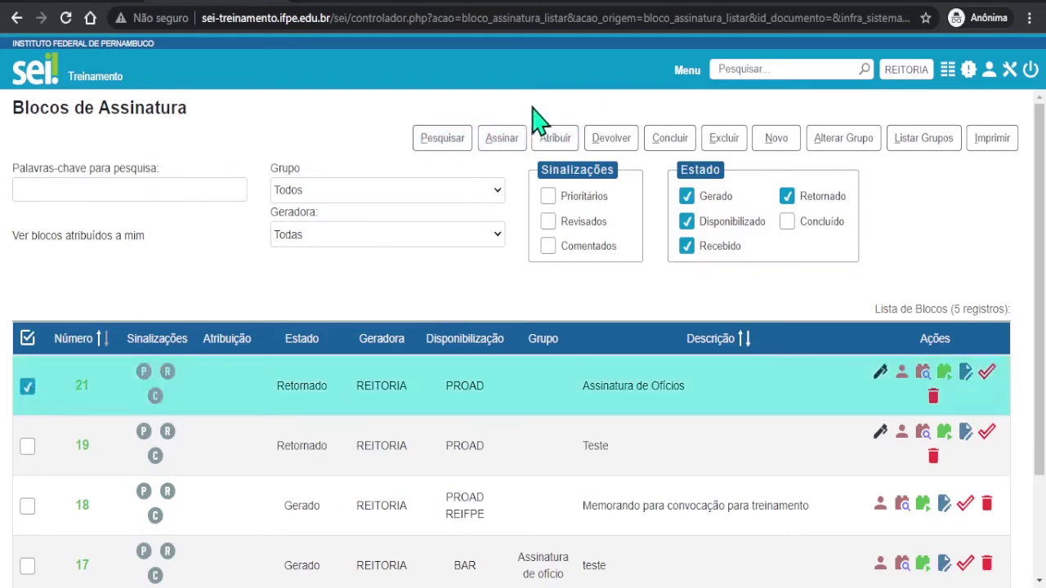
{"action": "left_click", "coordinate": [27, 387]}
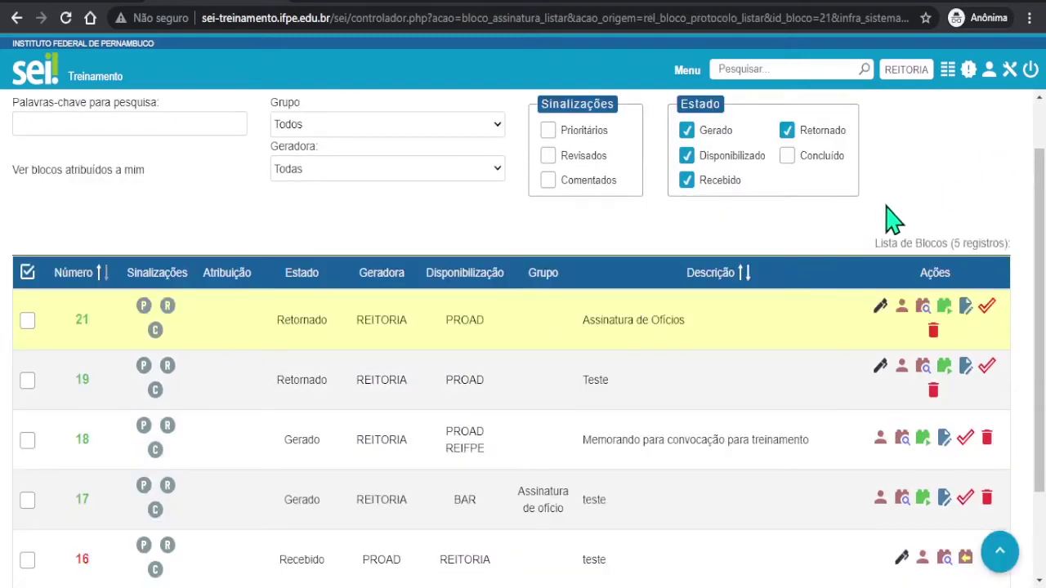
{"action": "scroll", "coordinate": [890, 219], "scroll_direction": "up", "scroll_amount": 2}
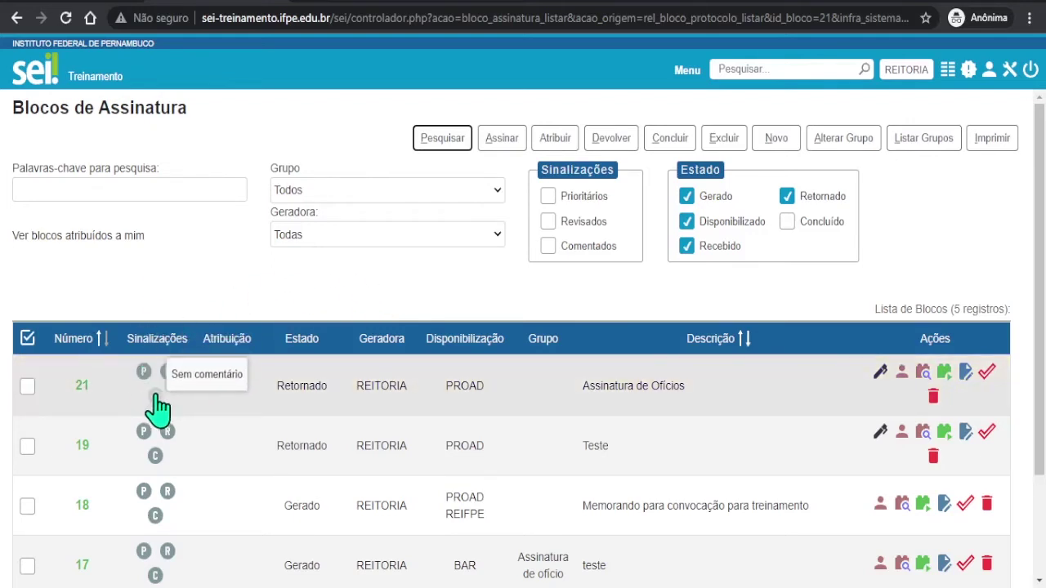
Open signature block 21 and look through its list of documents
{"action": "left_click", "coordinate": [83, 388]}
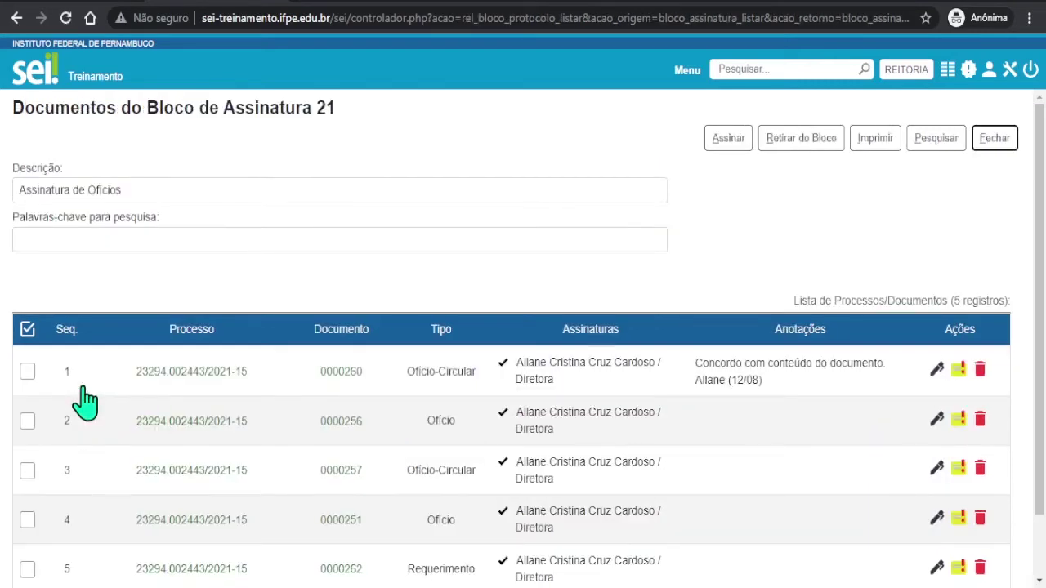
{"action": "scroll", "coordinate": [86, 401], "scroll_direction": "down", "scroll_amount": 2}
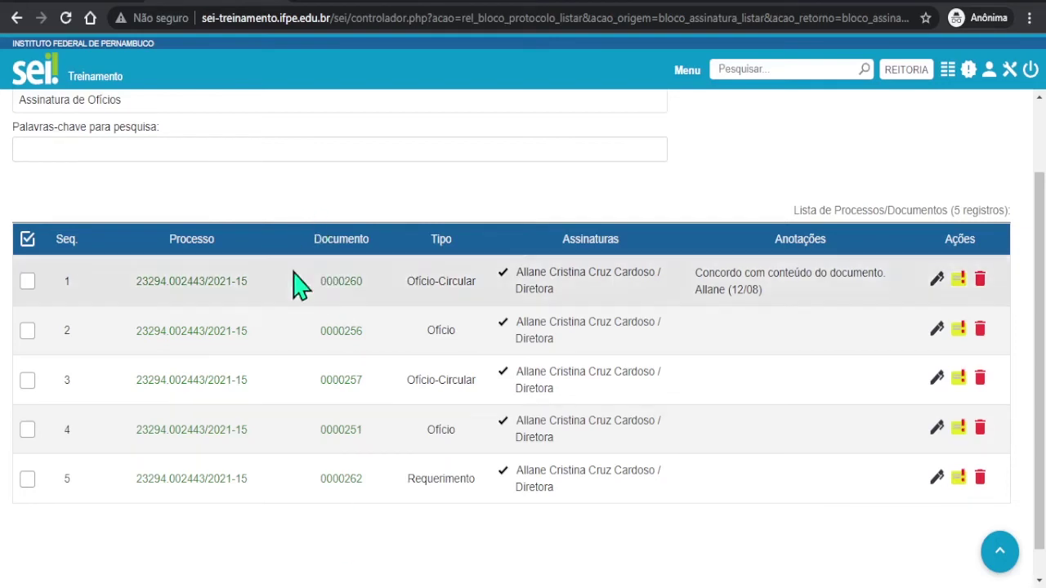
{"action": "scroll", "coordinate": [609, 190], "scroll_direction": "up", "scroll_amount": 1}
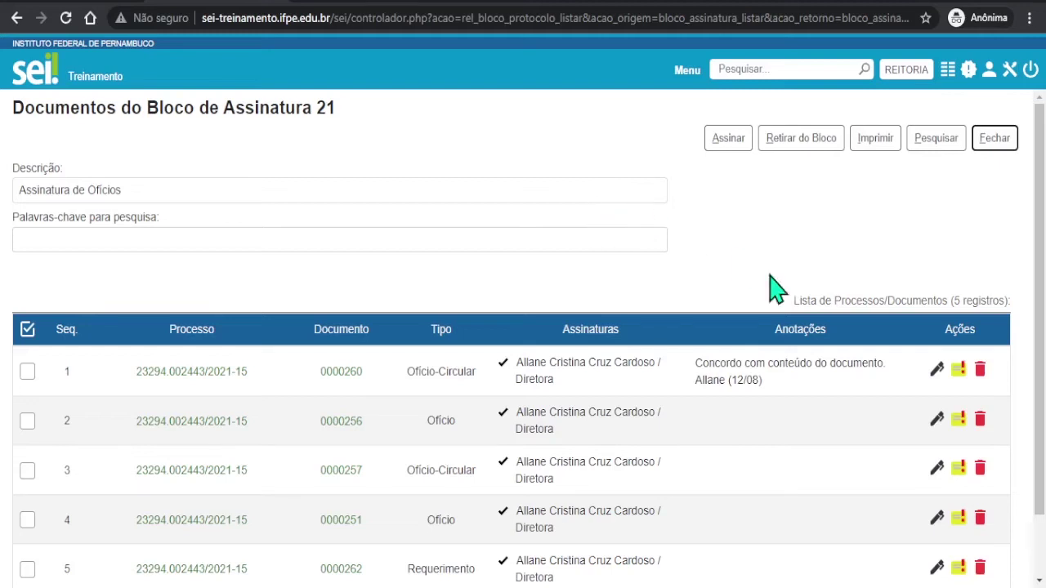
View the annotation on the first document of block 21 and close it without saving
{"action": "left_click", "coordinate": [956, 374]}
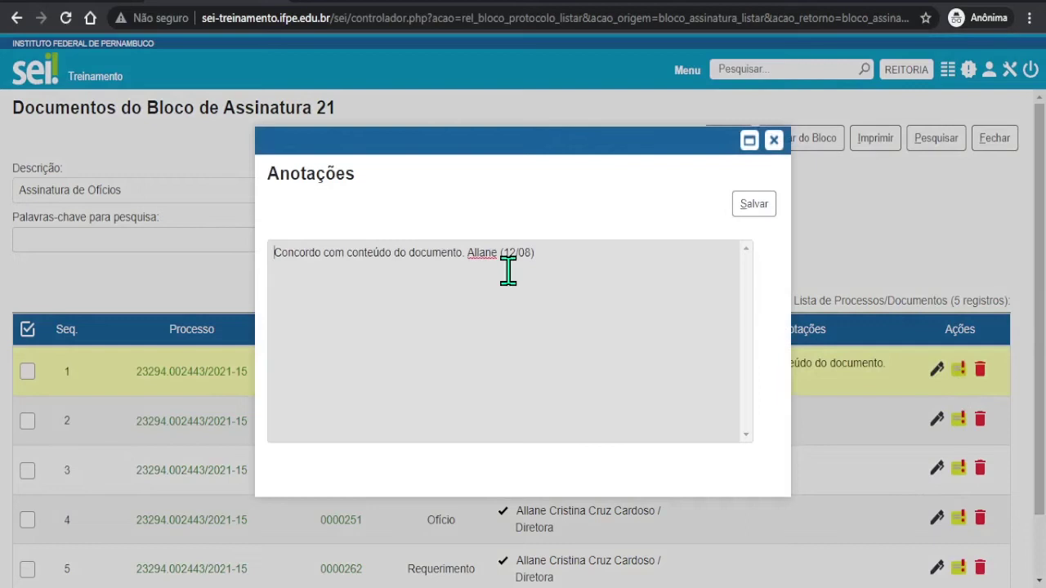
{"action": "left_click", "coordinate": [556, 255]}
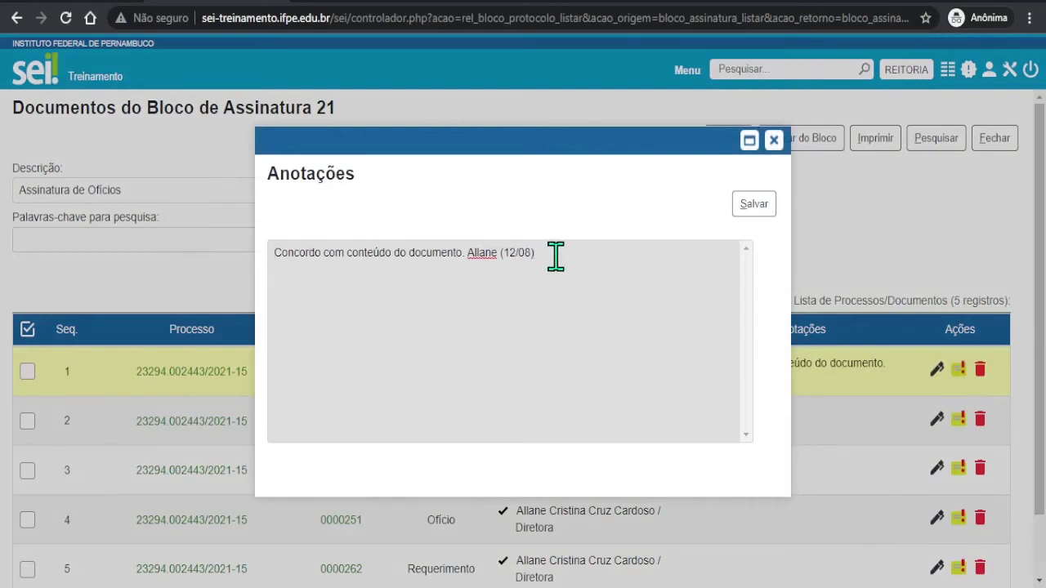
{"action": "left_click", "coordinate": [774, 140]}
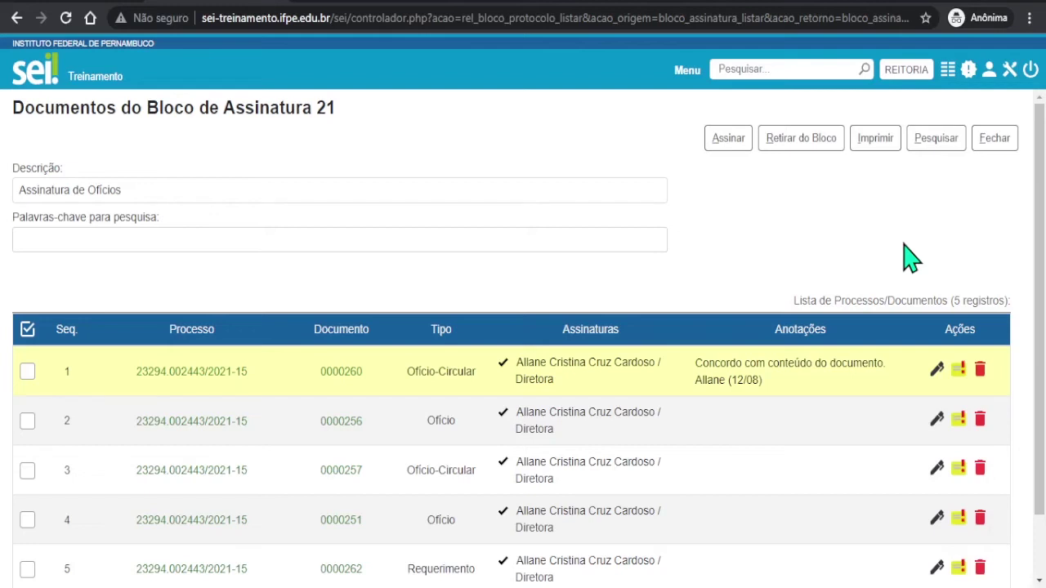
Search the documents of block 21 for the keyword "Concordo"
{"action": "scroll", "coordinate": [909, 258], "scroll_direction": "down", "scroll_amount": 2}
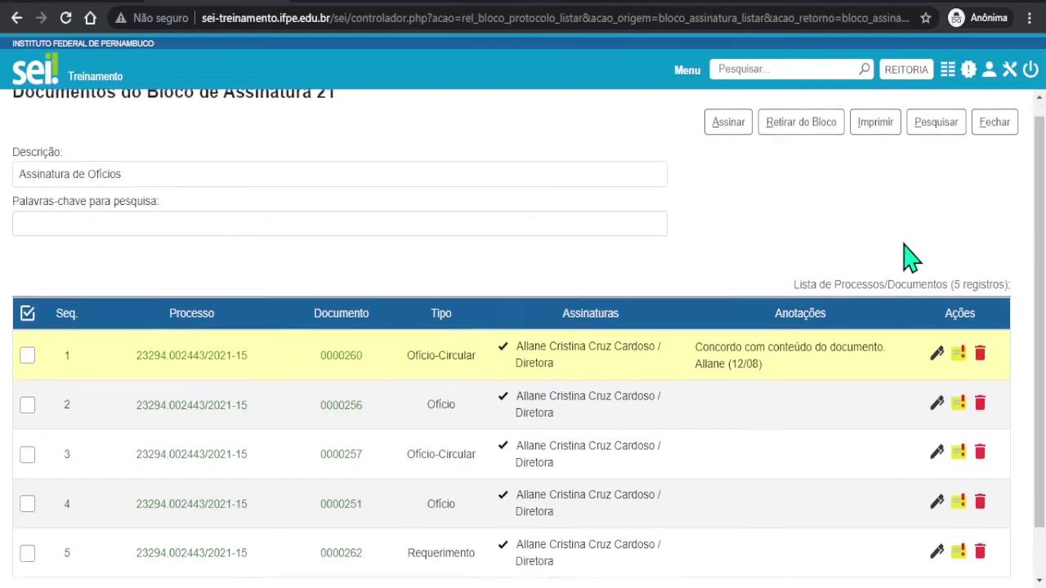
{"action": "scroll", "coordinate": [841, 253], "scroll_direction": "up", "scroll_amount": 2}
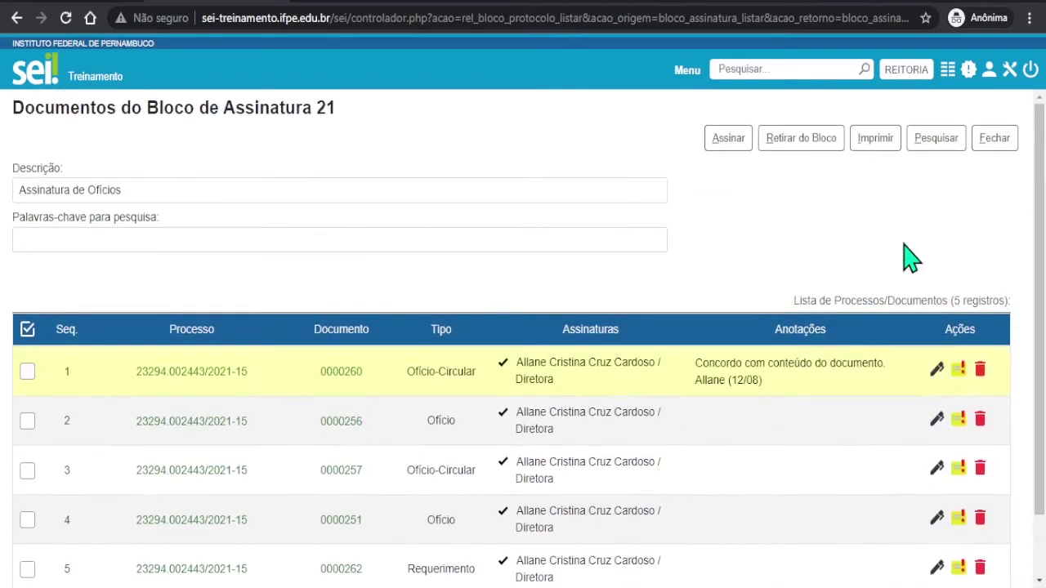
{"action": "left_click", "coordinate": [192, 237]}
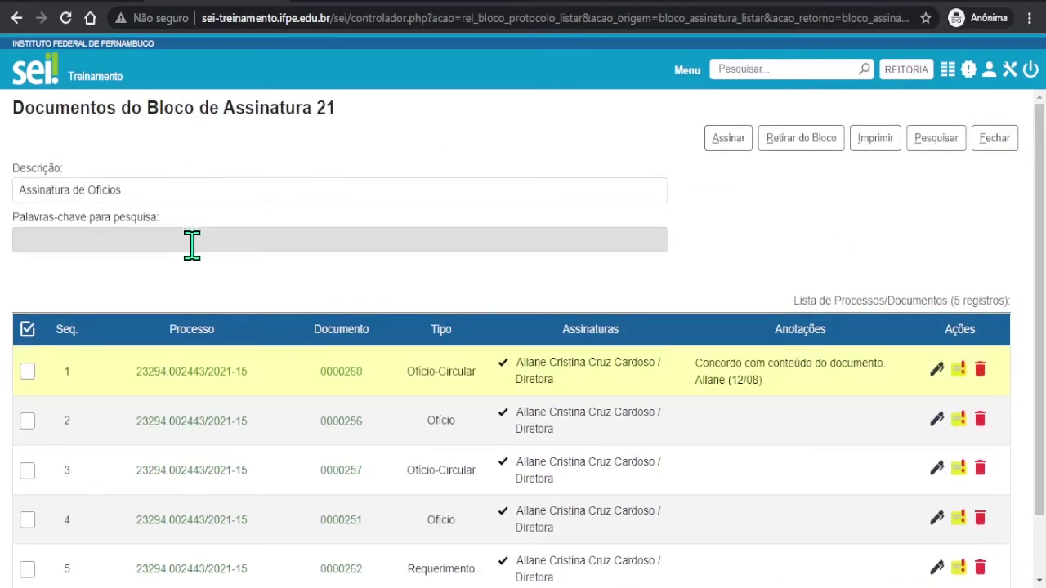
{"action": "scroll", "coordinate": [194, 249], "scroll_direction": "down", "scroll_amount": 2}
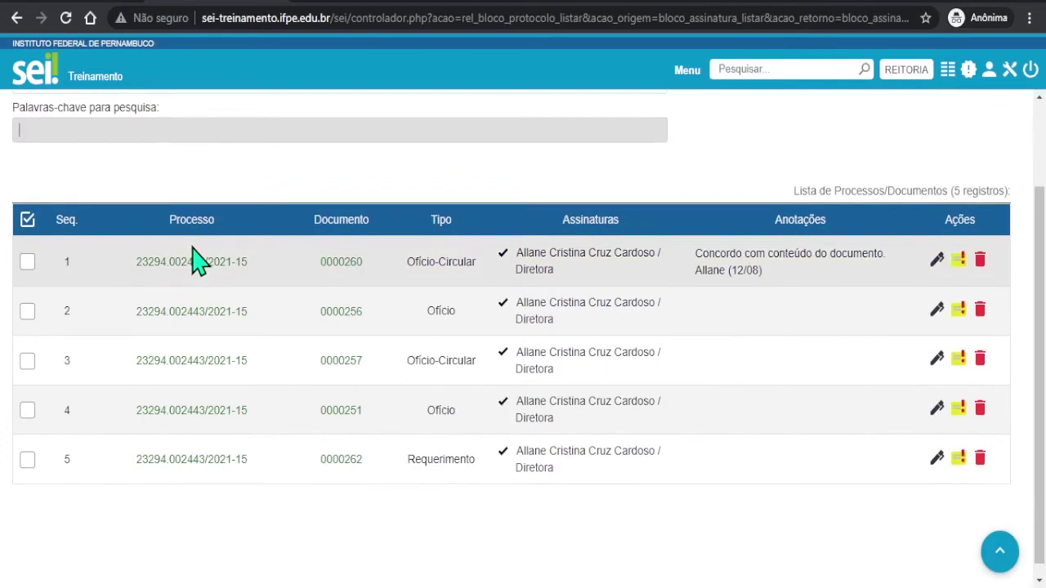
{"action": "type", "text": "Concordo"}
{"action": "key", "text": "Return"}
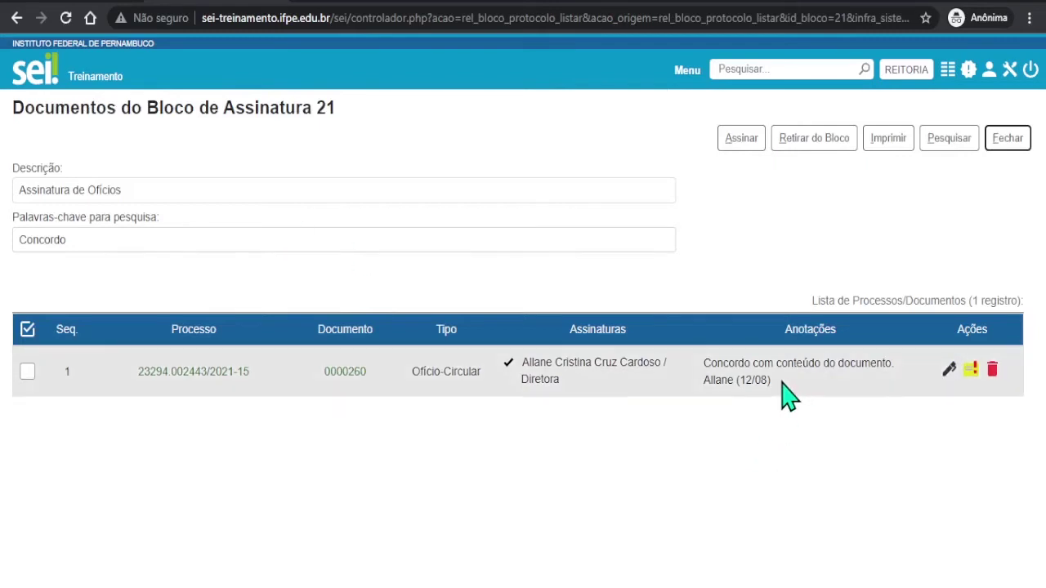
Clear the keyword search so that all documents of block 21 are listed
{"action": "double_click", "coordinate": [86, 241]}
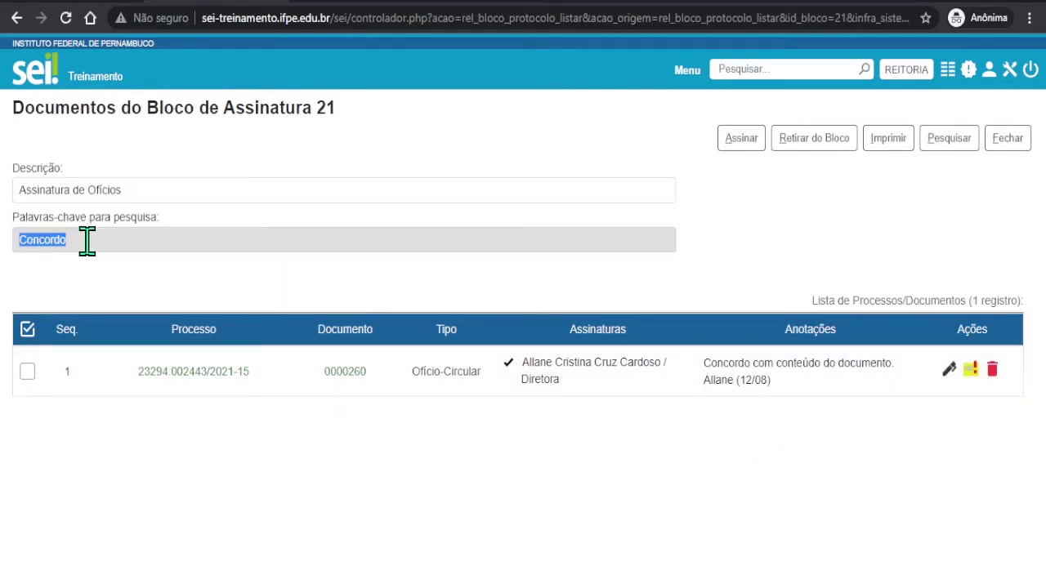
{"action": "key", "text": "BackSpace"}
{"action": "key", "text": "Return"}
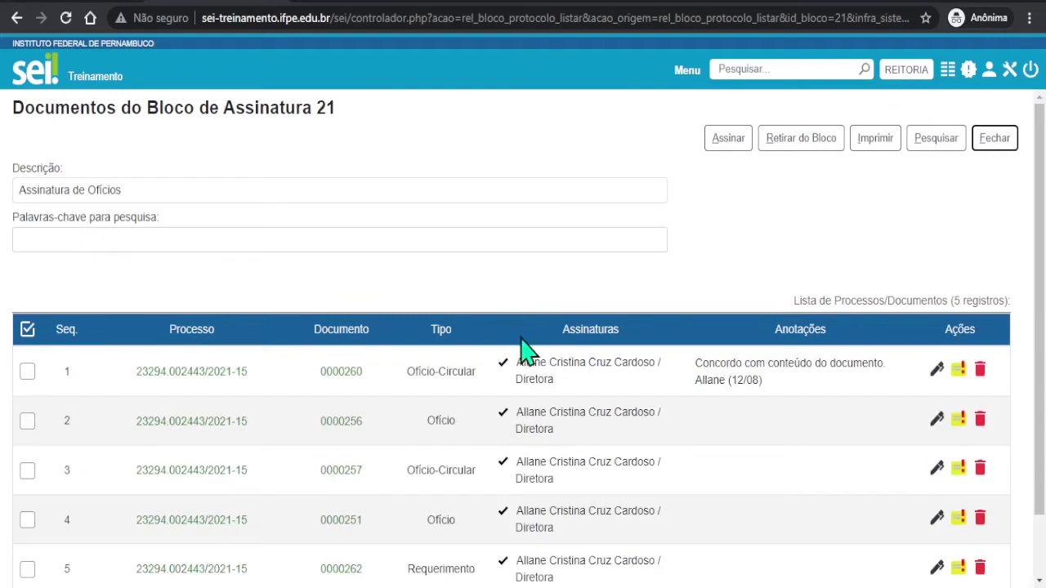
Open the first document of block 21, an Ofício-Circular, and mark it for signature
{"action": "scroll", "coordinate": [527, 351], "scroll_direction": "down", "scroll_amount": 3}
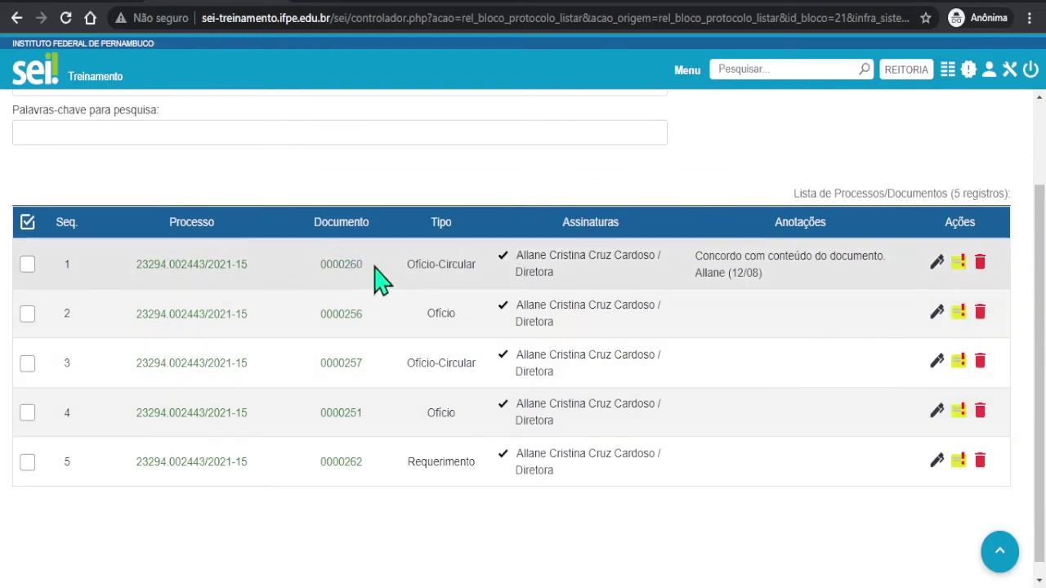
{"action": "left_click", "coordinate": [327, 264]}
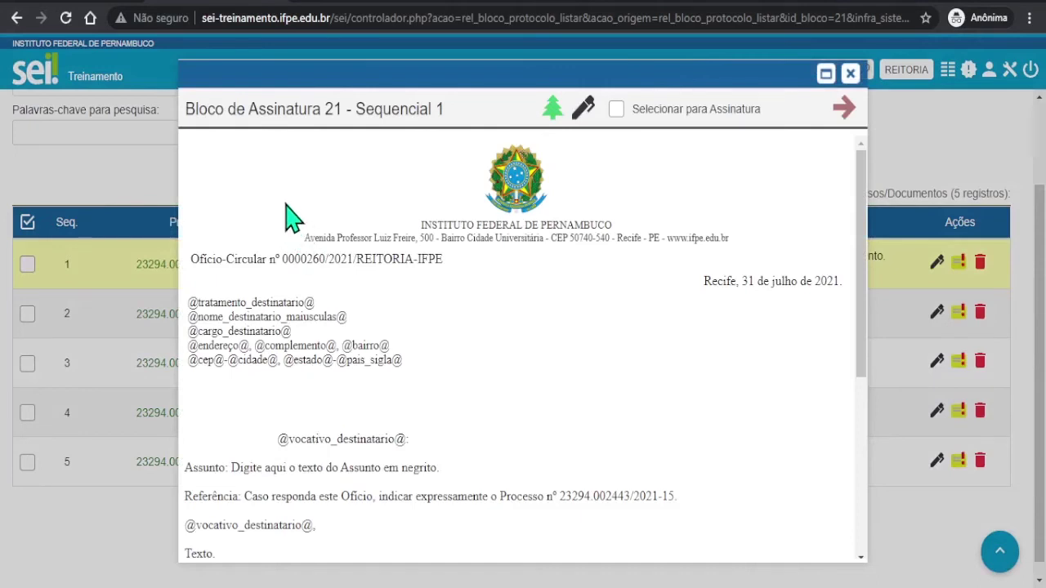
{"action": "left_click", "coordinate": [616, 108]}
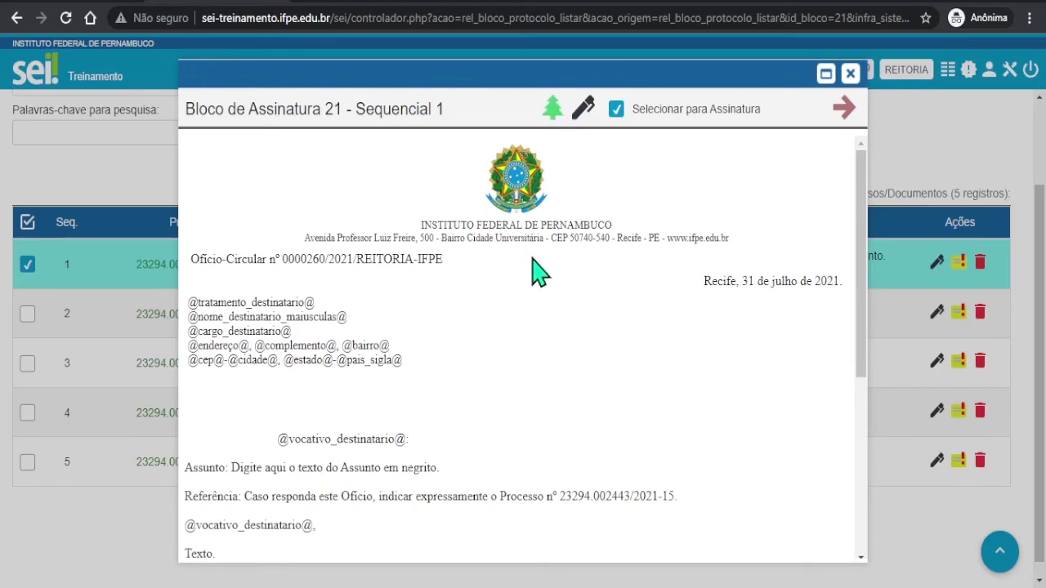
Page through the block's documents up to sequence 5, check the signer in its electronic signature, and close the document viewer
{"action": "left_click", "coordinate": [841, 109]}
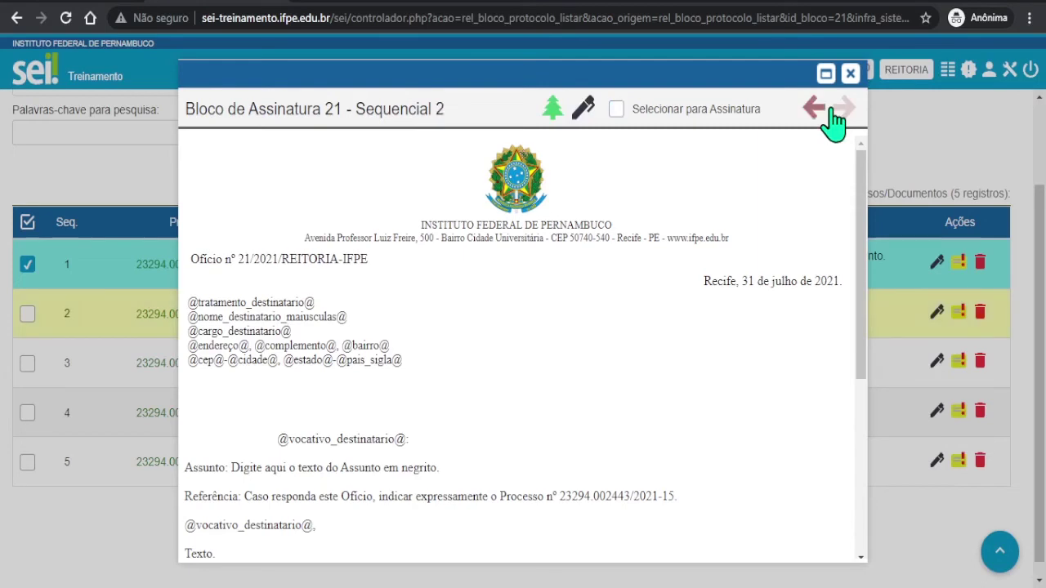
{"action": "left_click", "coordinate": [838, 110]}
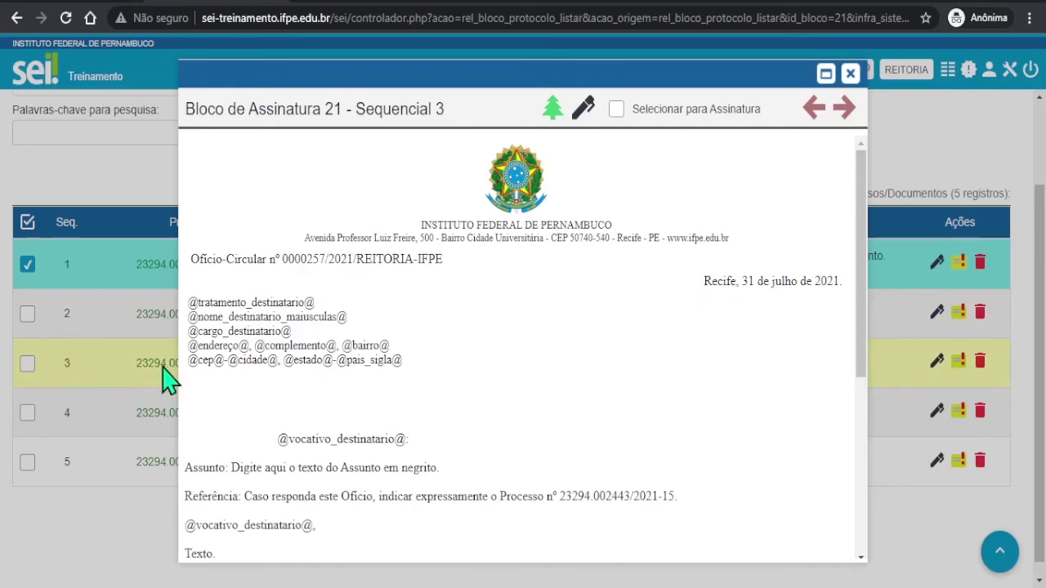
{"action": "left_click", "coordinate": [847, 109]}
{"action": "left_click", "coordinate": [847, 109]}
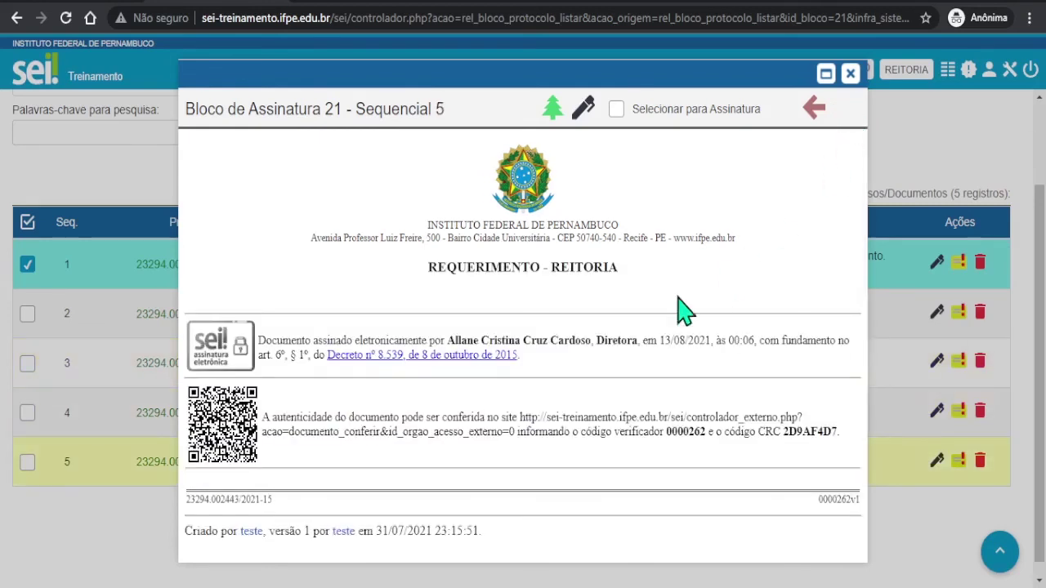
{"action": "left_click_drag", "start_coordinate": [448, 338], "coordinate": [647, 338]}
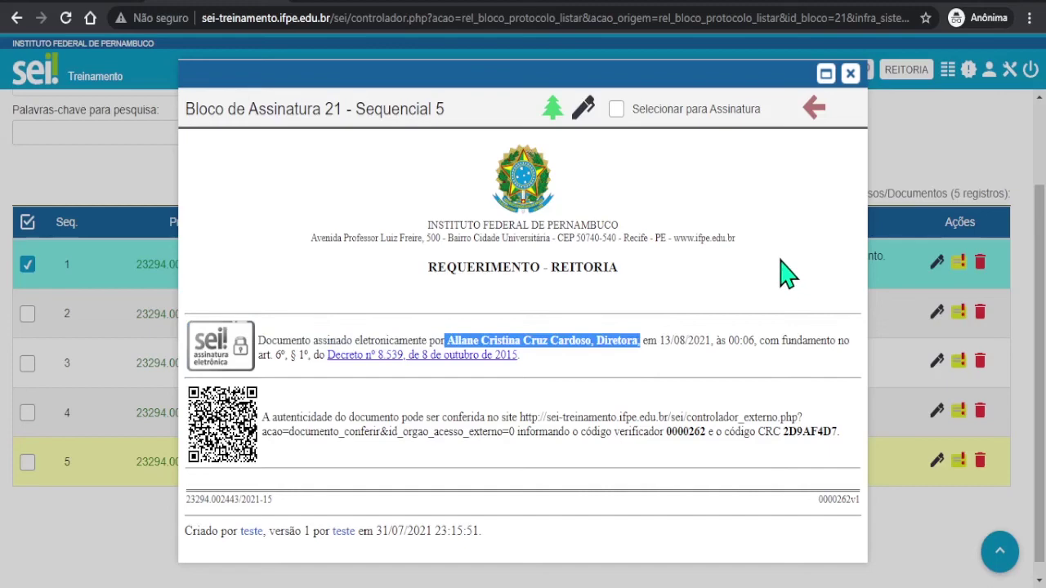
{"action": "left_click", "coordinate": [850, 74]}
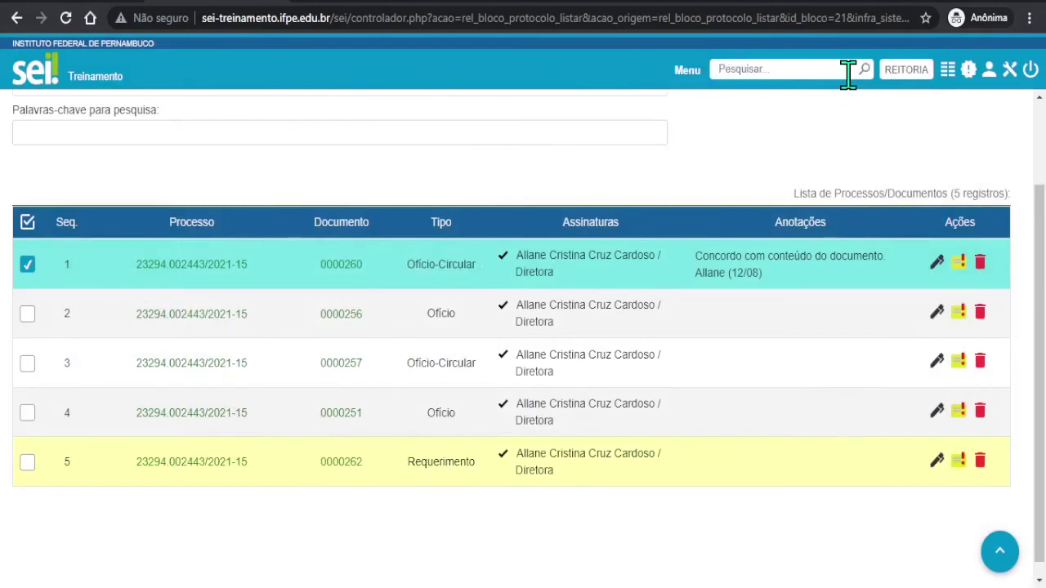